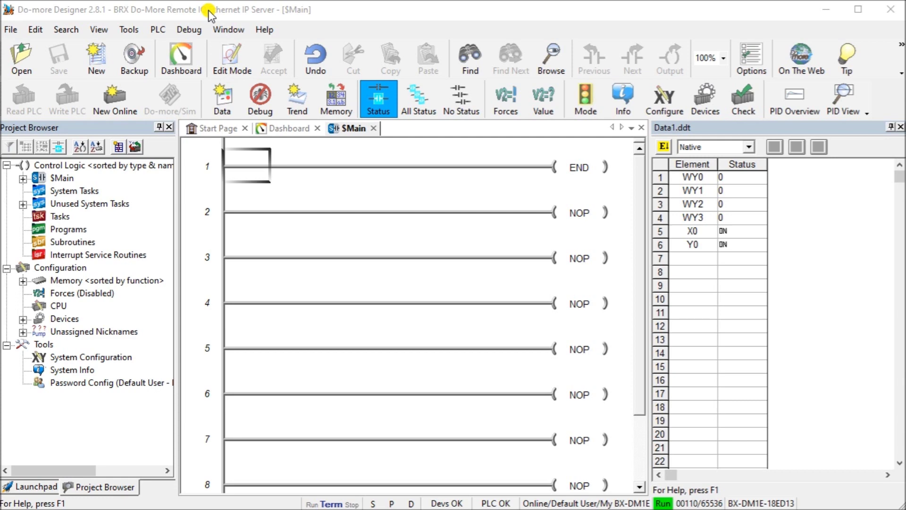
# Step: Open System Configuration and view the CPU's node and IP settings (static IP 192.168.1.11)
pyautogui.click(158, 31)
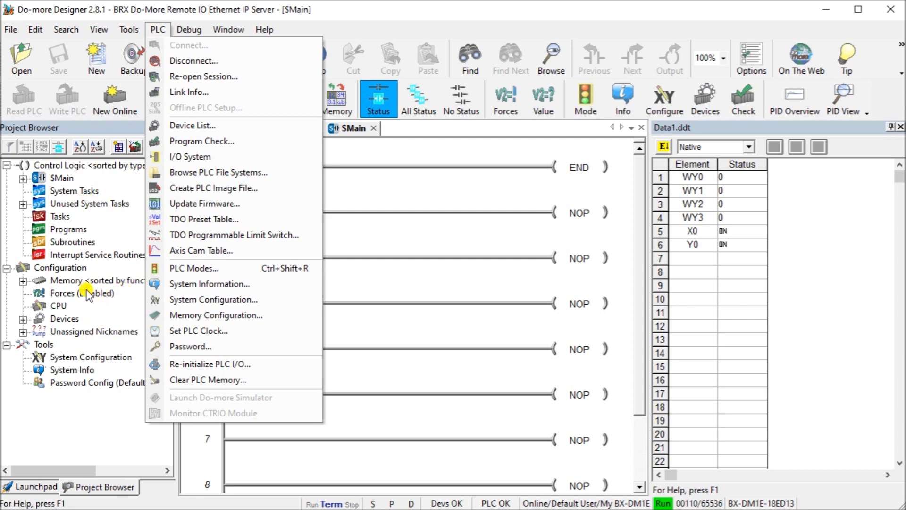
pyautogui.click(75, 361)
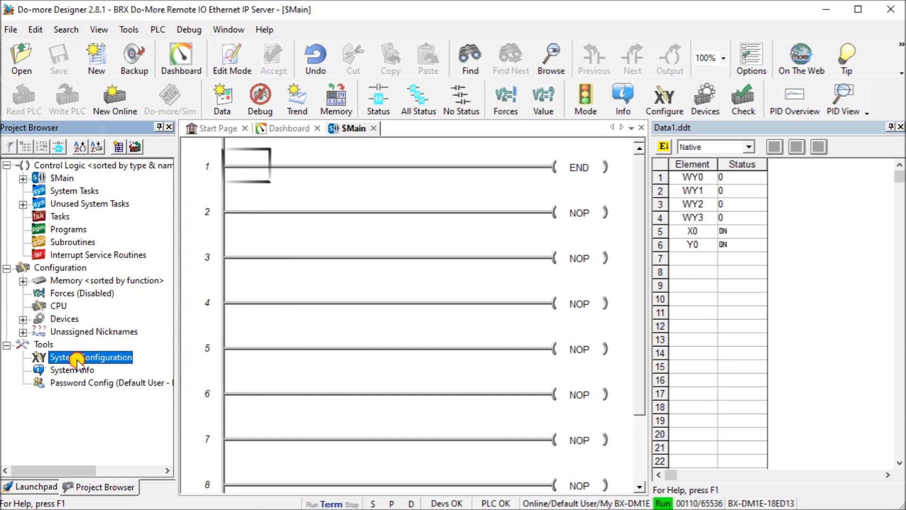
pyautogui.doubleClick(77, 359)
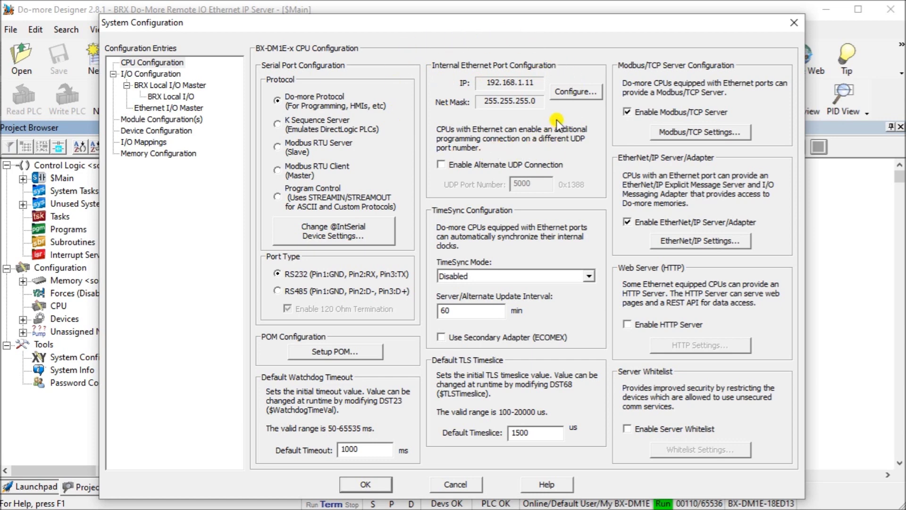
pyautogui.click(571, 91)
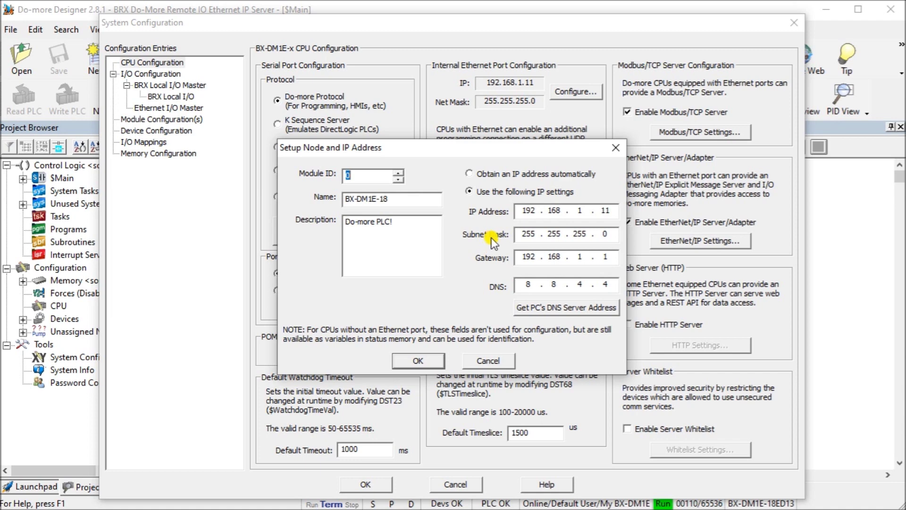
pyautogui.click(481, 361)
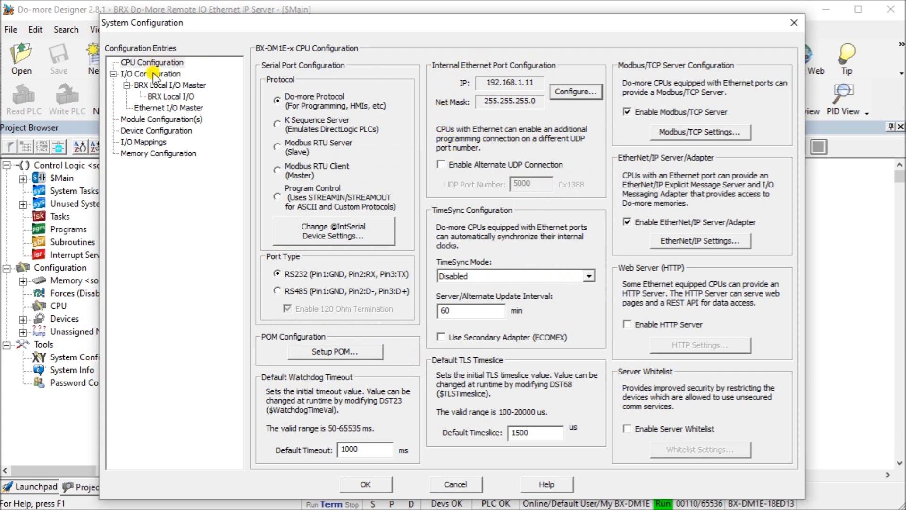
pyautogui.click(163, 98)
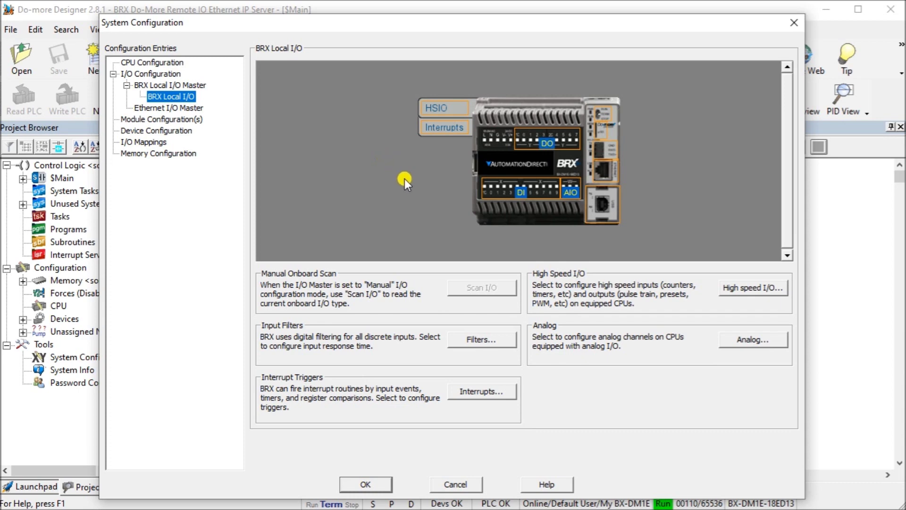
# Step: Inspect the BRX Local I/O DI, DO and AIO blocks, with WX0/WY0 as 0–5VDC unscaled
pyautogui.moveTo(490, 190)
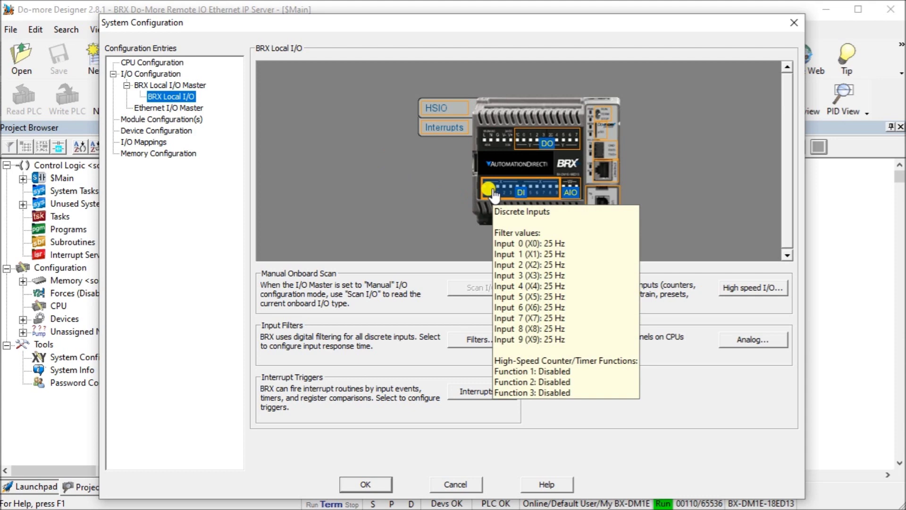
pyautogui.moveTo(524, 145)
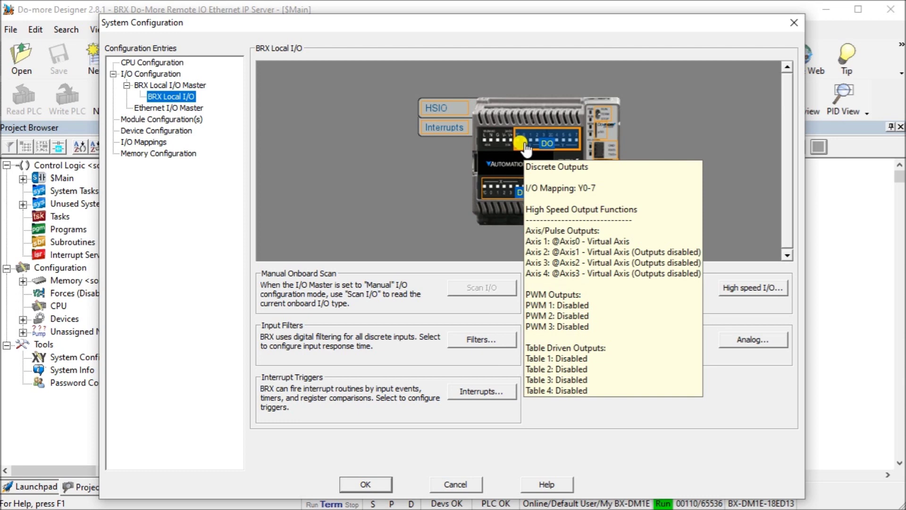
pyautogui.moveTo(572, 195)
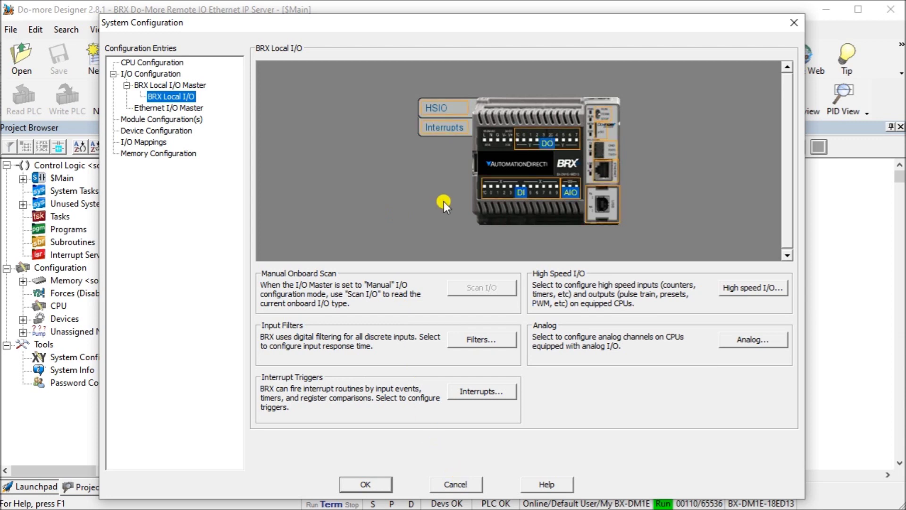
# Step: Open the CPU's EtherNet/IP Server/Adapter settings, moved aside, and select Block 1's Starting ID
pyautogui.click(156, 64)
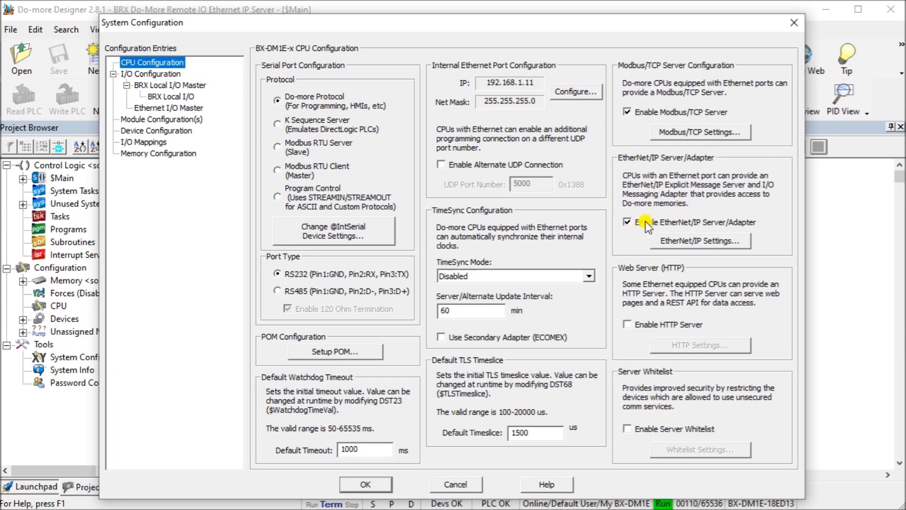
pyautogui.click(695, 242)
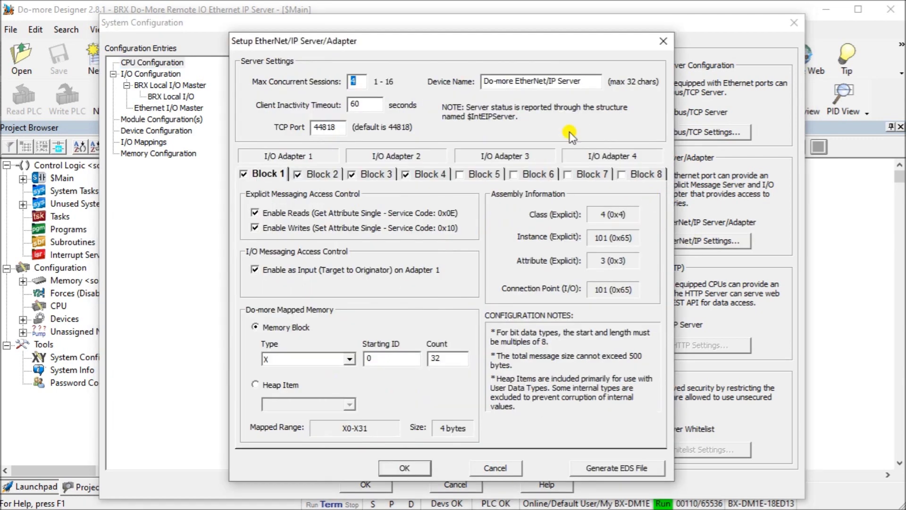
pyautogui.moveTo(464, 47); pyautogui.dragTo(356, 36)
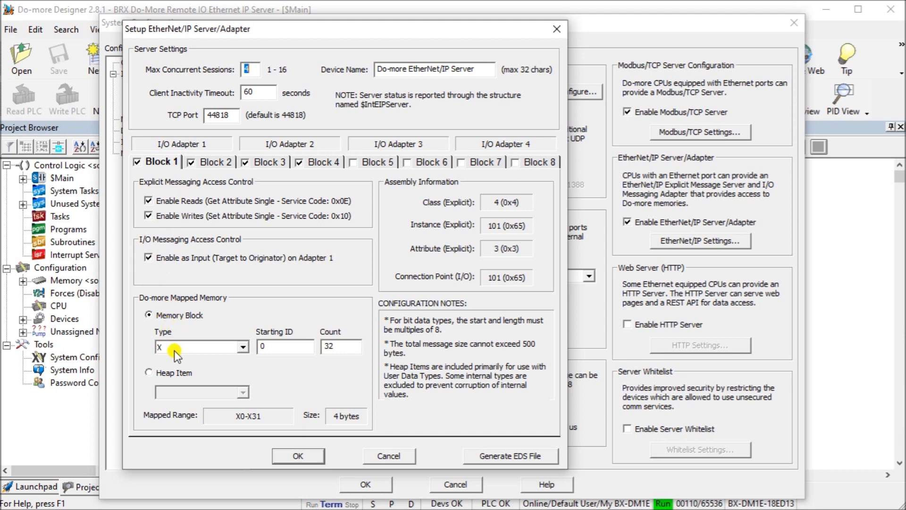
pyautogui.click(269, 348)
# Step: Set Block 1's Starting ID to 0 and review Blocks 2–4 (Y0–Y31, WX0–WX3, WY0–WY3)
pyautogui.write('0')
pyautogui.click(211, 163)
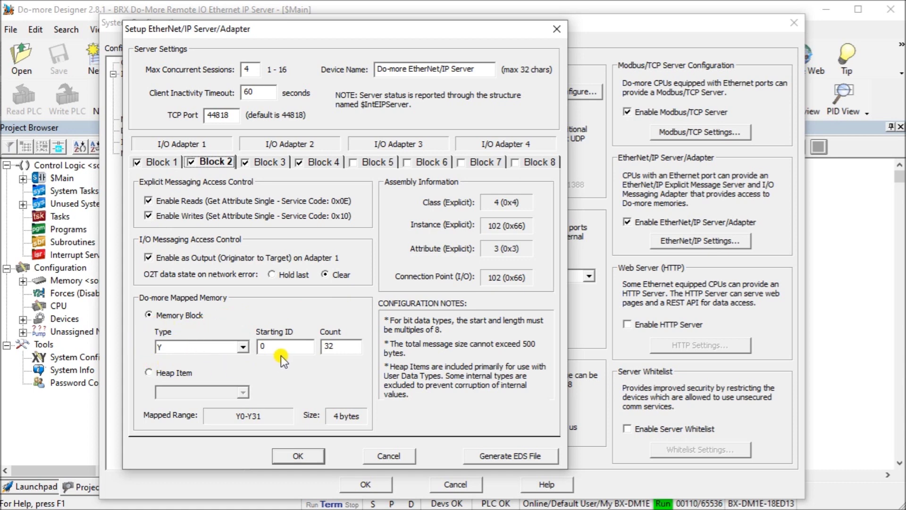
pyautogui.click(332, 348)
pyautogui.click(270, 163)
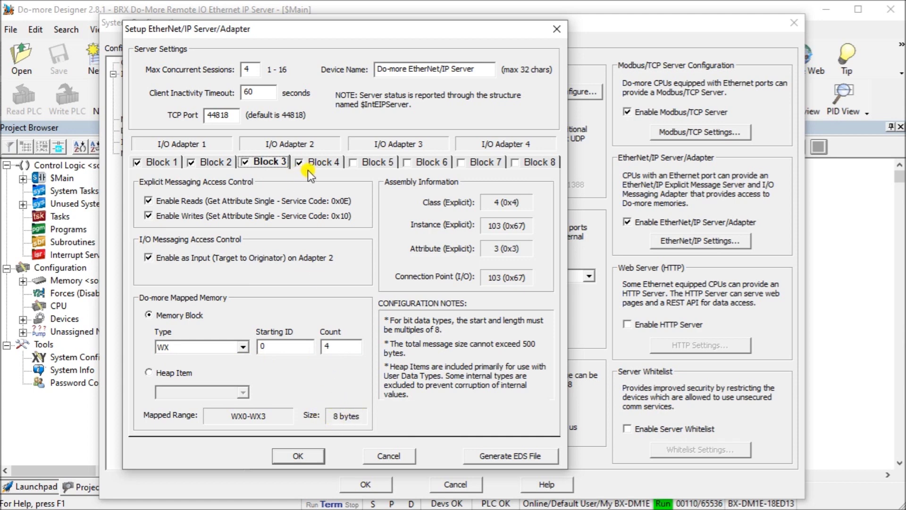
pyautogui.click(318, 163)
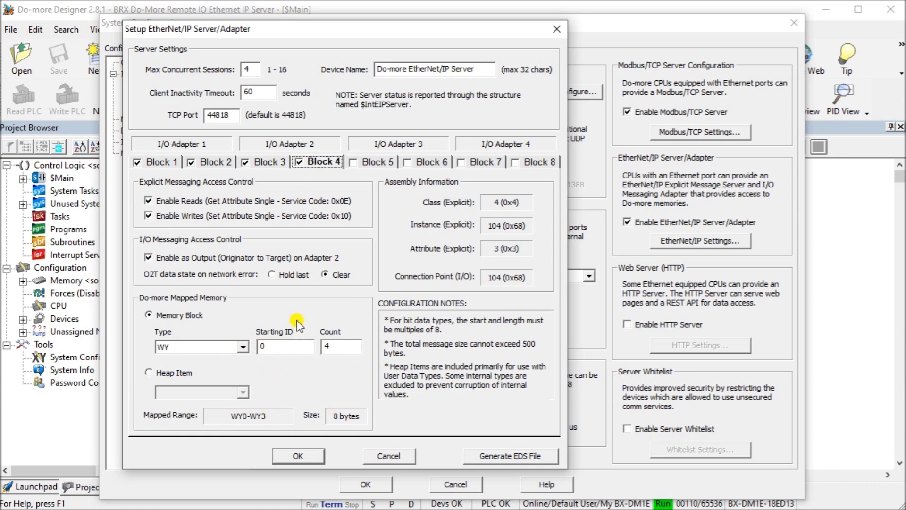
# Step: Recheck Blocks 1–4, including connection points 103 and 104, and accept the EtherNet/IP settings
pyautogui.click(160, 161)
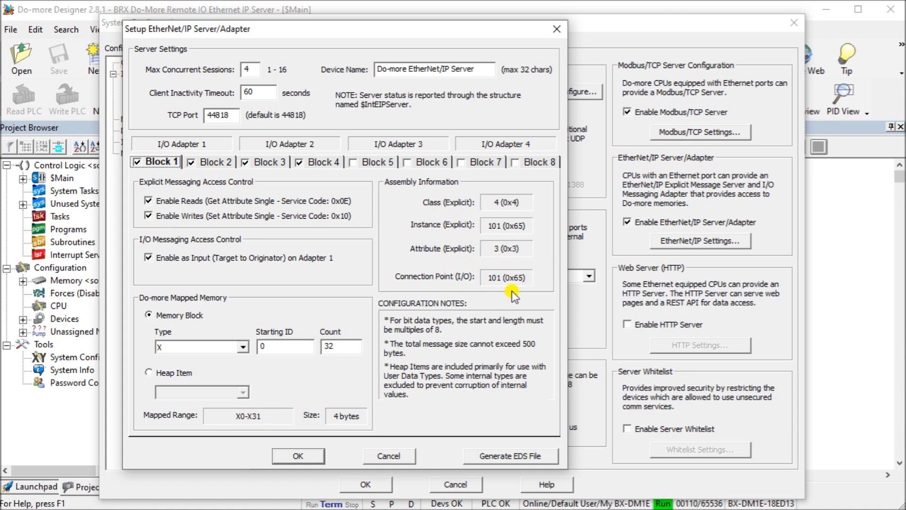
pyautogui.click(216, 162)
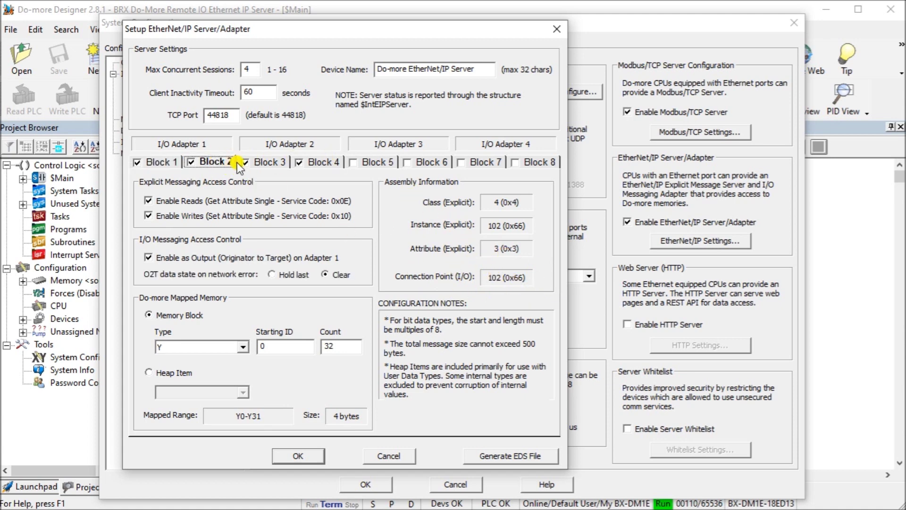
pyautogui.click(264, 161)
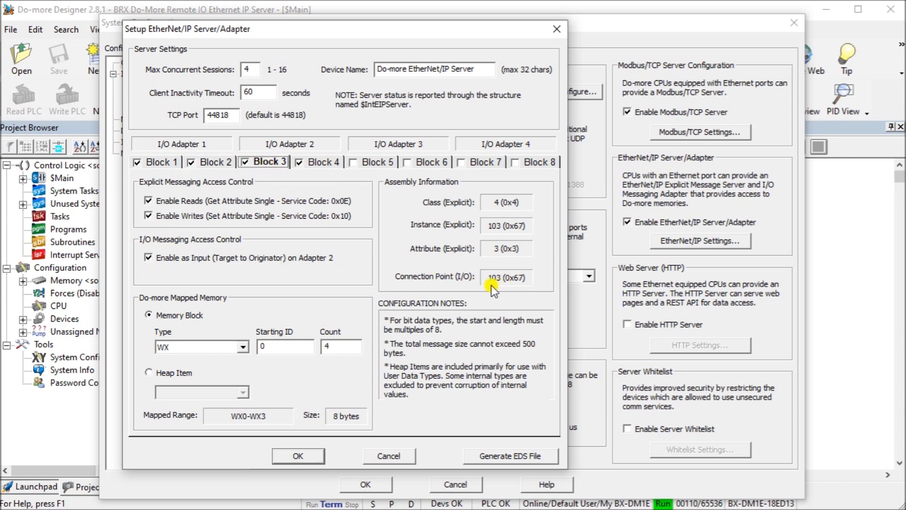
pyautogui.click(321, 164)
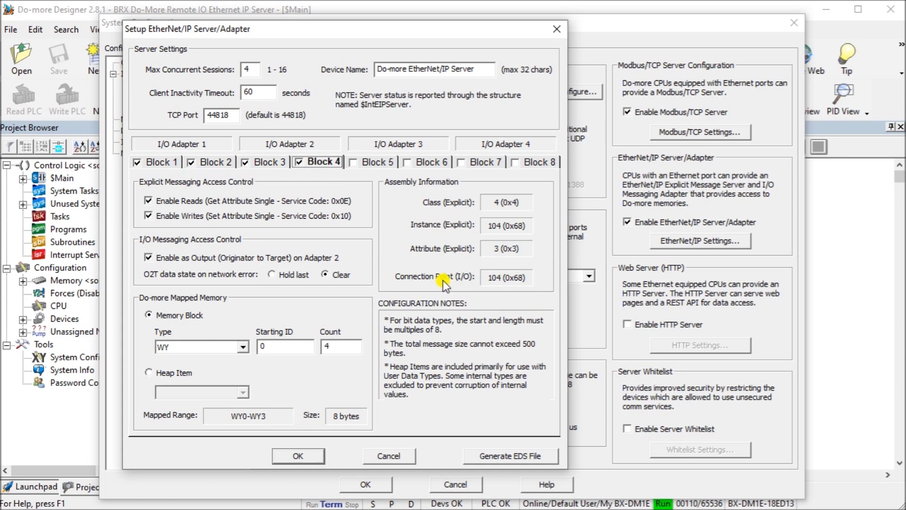
pyautogui.click(311, 456)
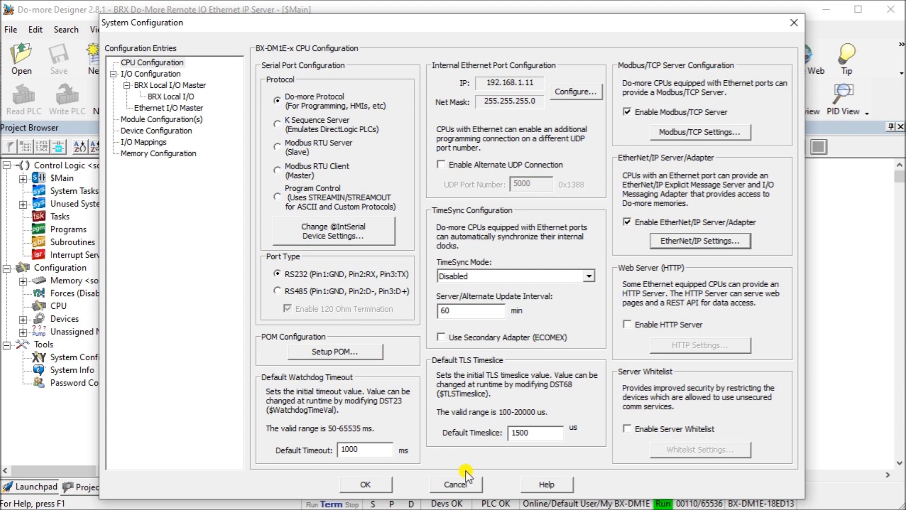
# Step: Accept System Configuration to return to the $Main ladder and Data1 view
pyautogui.click(366, 484)
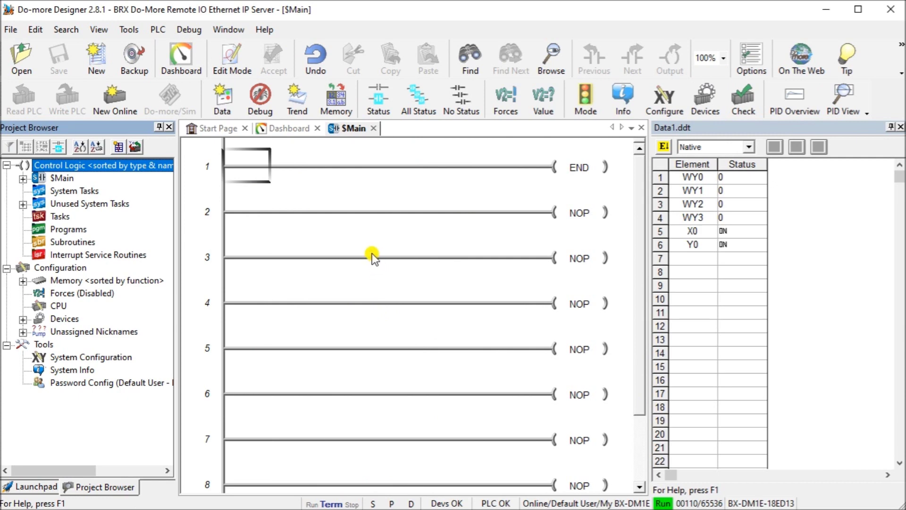
# Step: Reopen System Configuration's EtherNet/IP settings for review, then cancel both dialogs unchanged
pyautogui.doubleClick(73, 357)
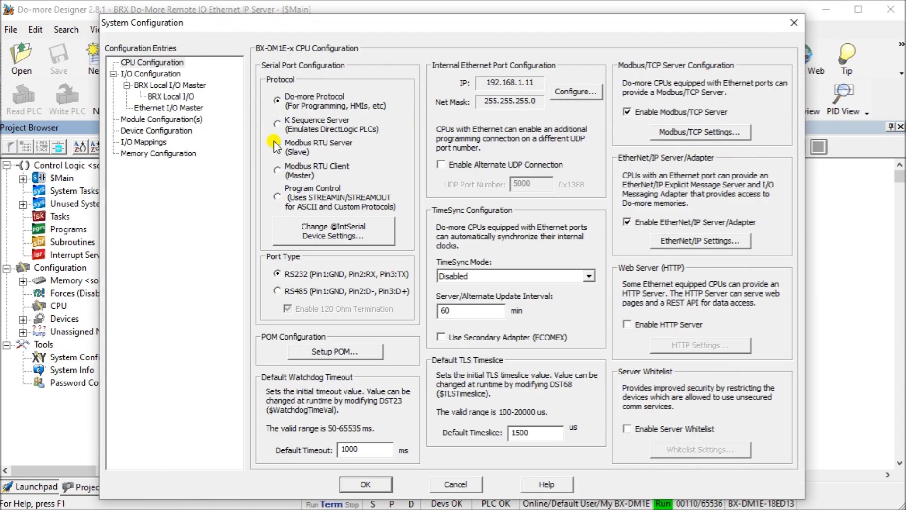
pyautogui.click(682, 240)
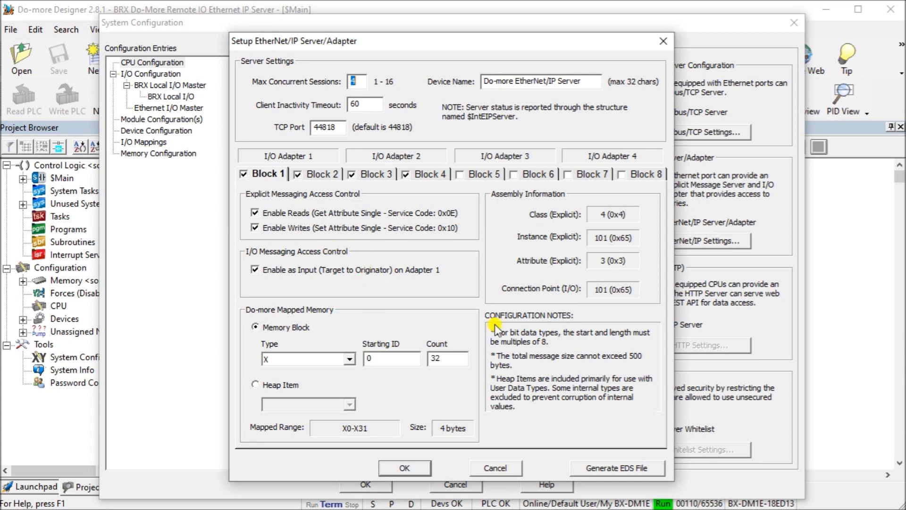
pyautogui.click(495, 467)
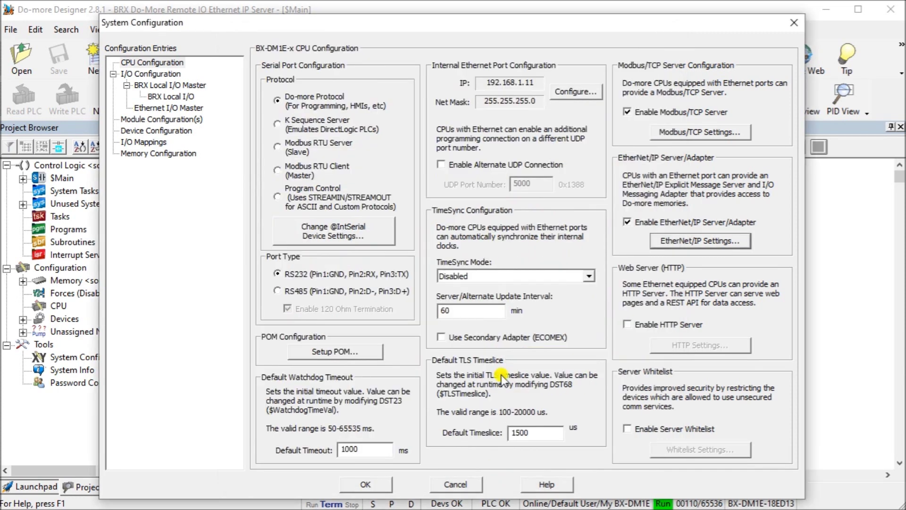
pyautogui.click(451, 482)
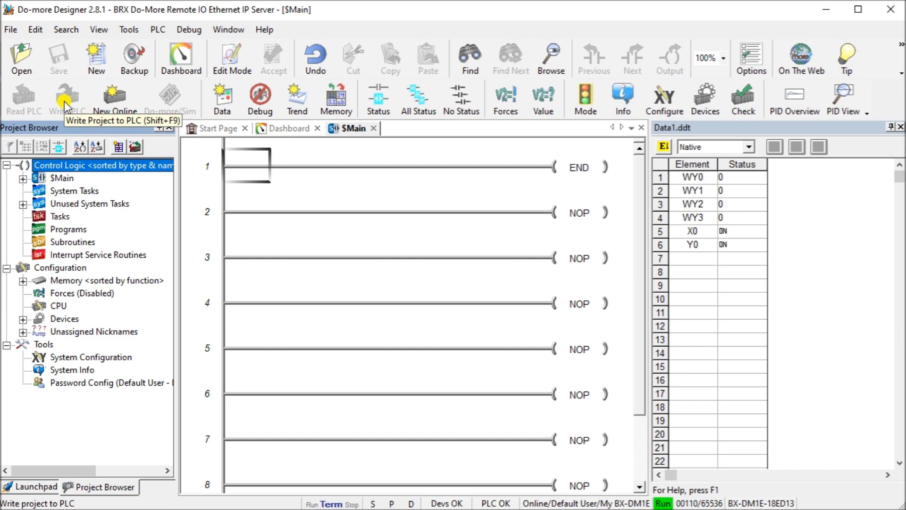
# Step: Select System Info in the Project Browser and choose PLC > System Information
pyautogui.click(69, 371)
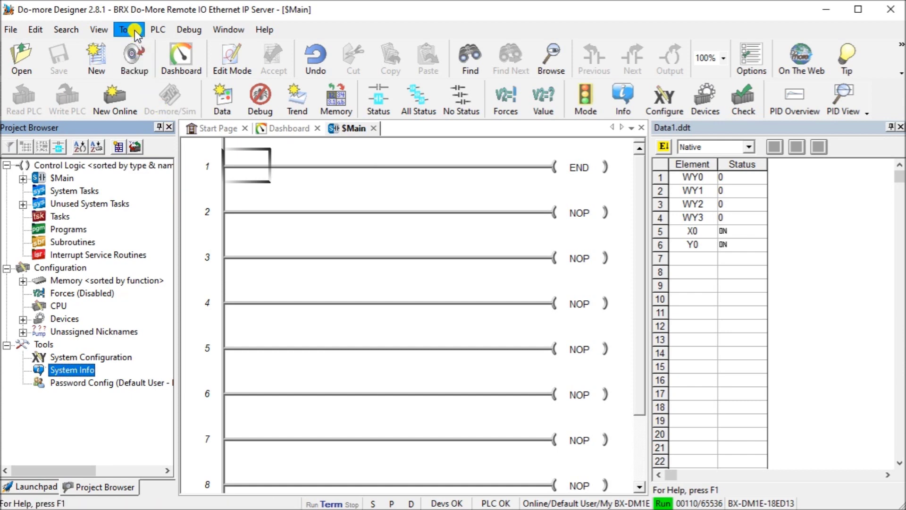
pyautogui.click(151, 29)
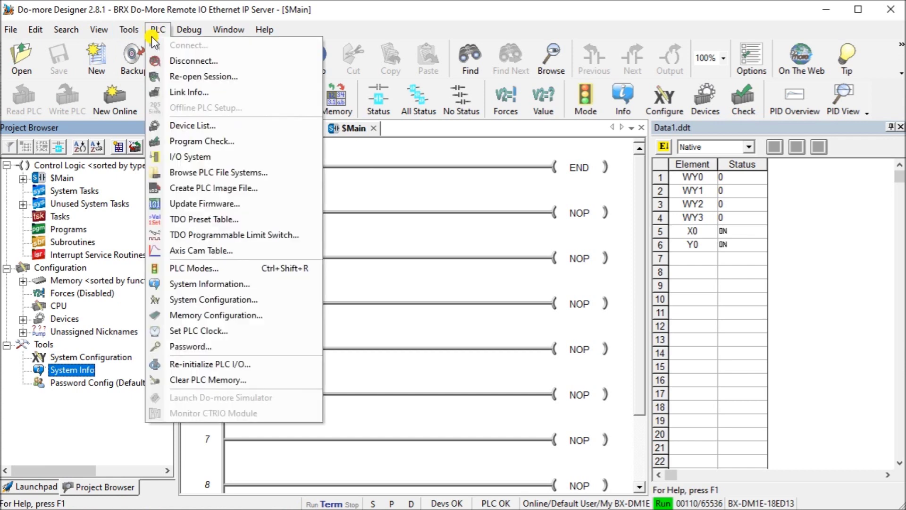
pyautogui.click(184, 286)
# Step: Review the PLC's Run mode and 326 us–3.1 ms scan times, then close System Information
pyautogui.moveTo(396, 44); pyautogui.dragTo(259, 34)
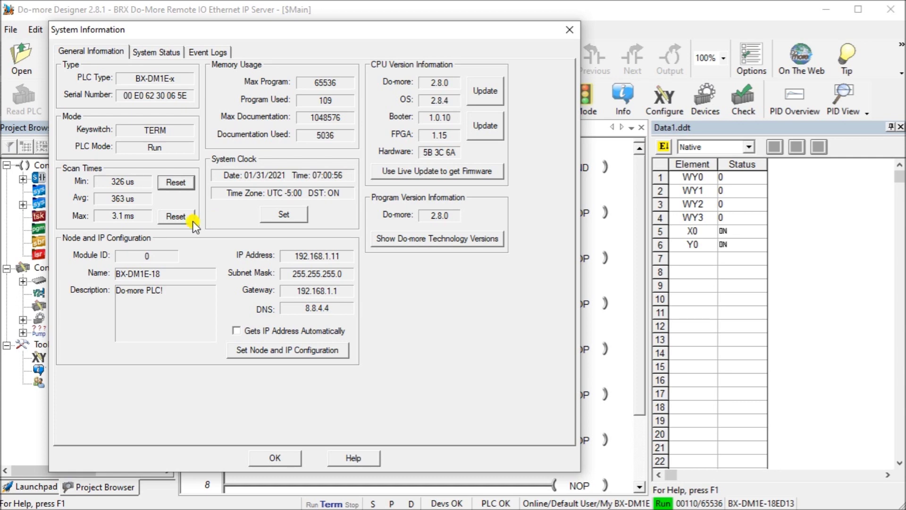
pyautogui.click(281, 463)
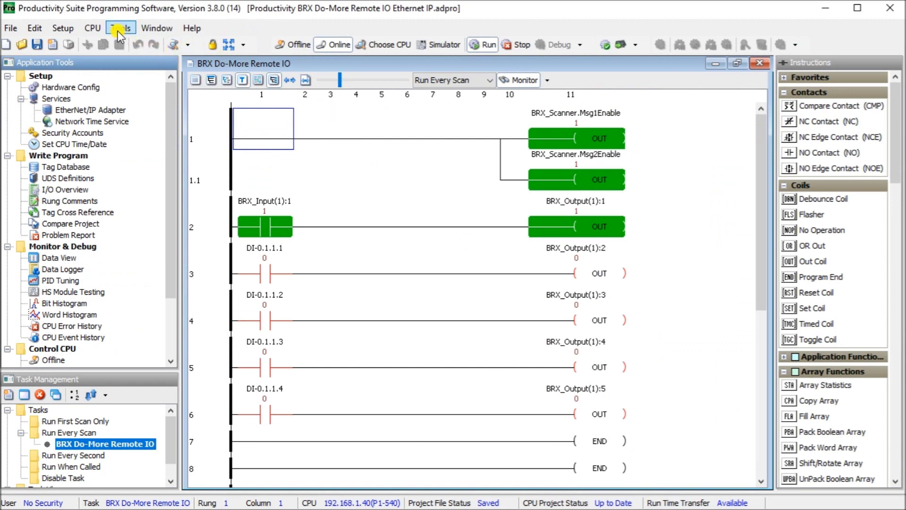
# Step: Open Hardware Config in Productivity Suite and open the P1-540 CPU module's properties
pyautogui.click(62, 31)
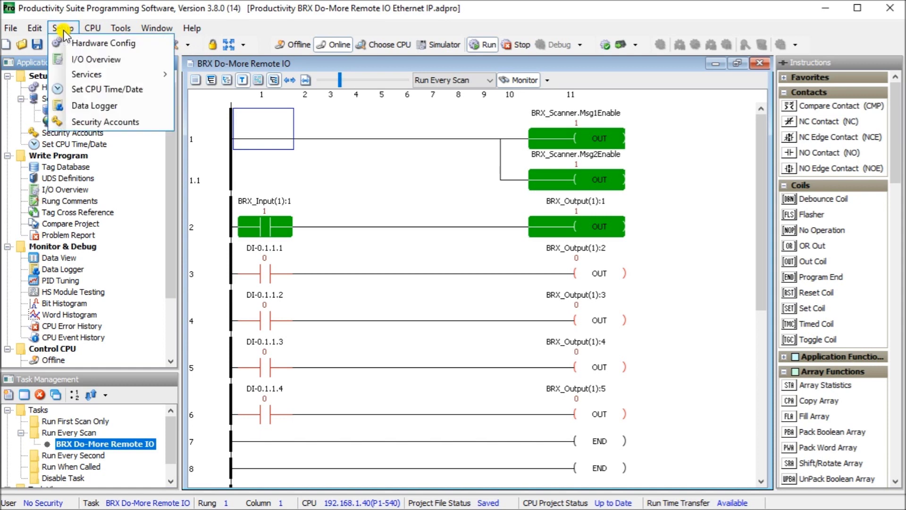
pyautogui.click(81, 43)
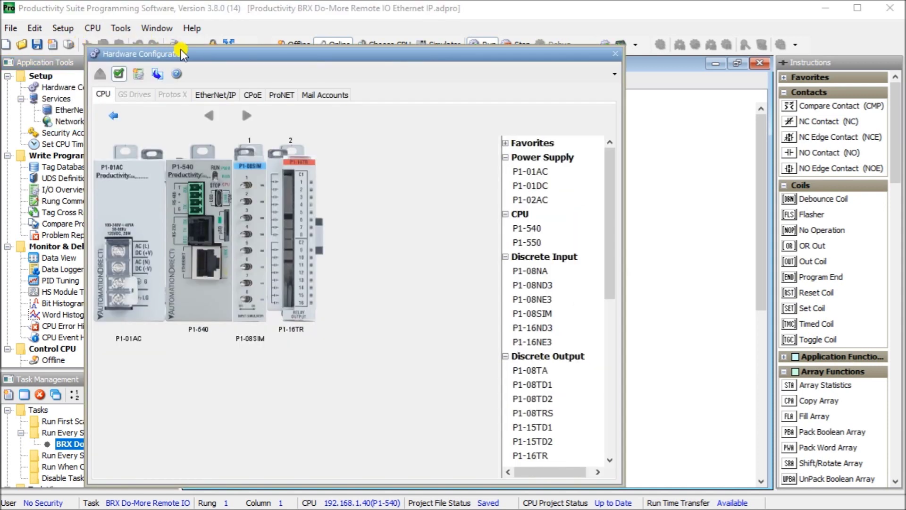
pyautogui.moveTo(191, 53); pyautogui.dragTo(143, 29)
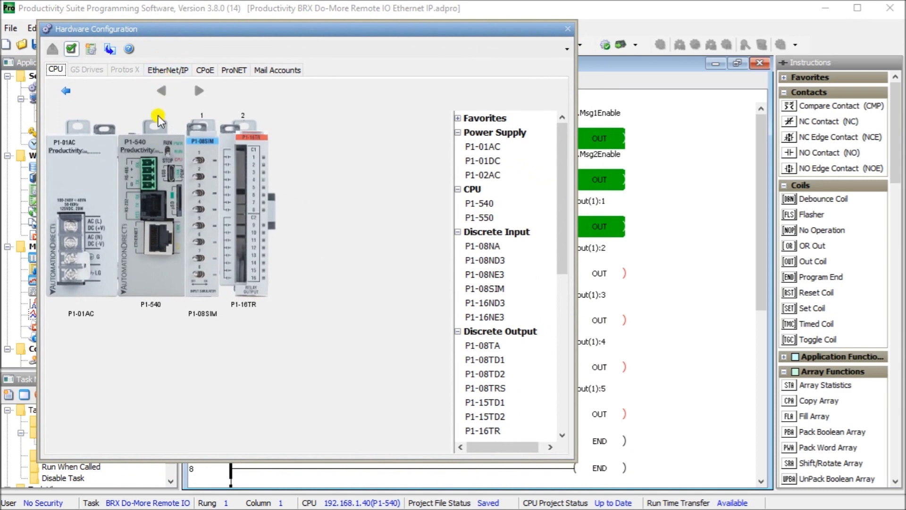
pyautogui.click(151, 196)
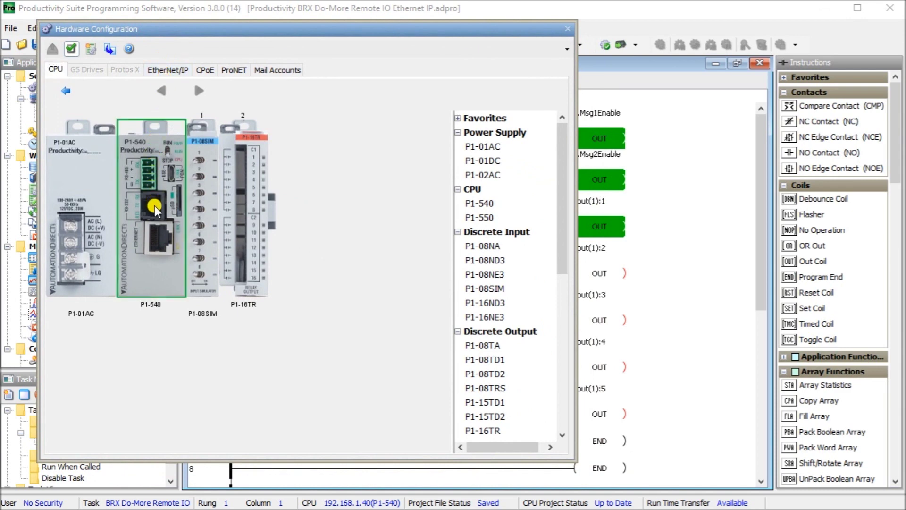
pyautogui.doubleClick(153, 202)
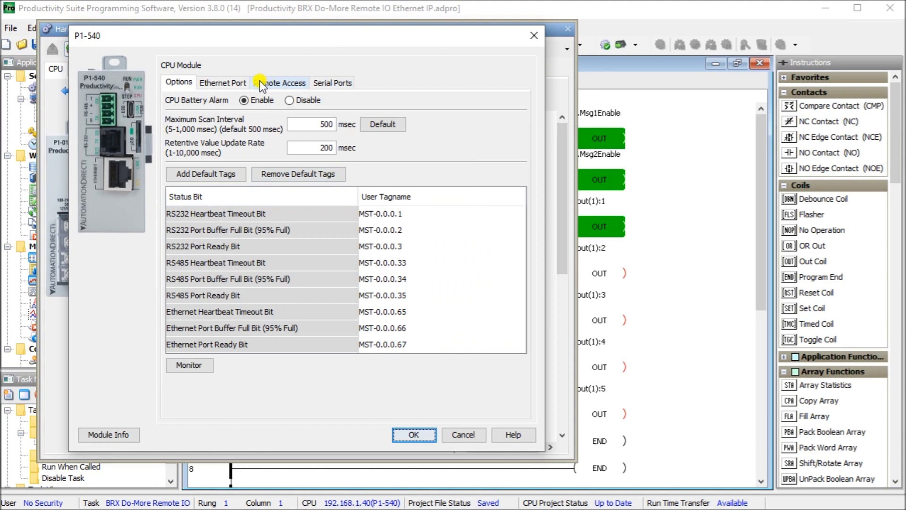
pyautogui.click(223, 83)
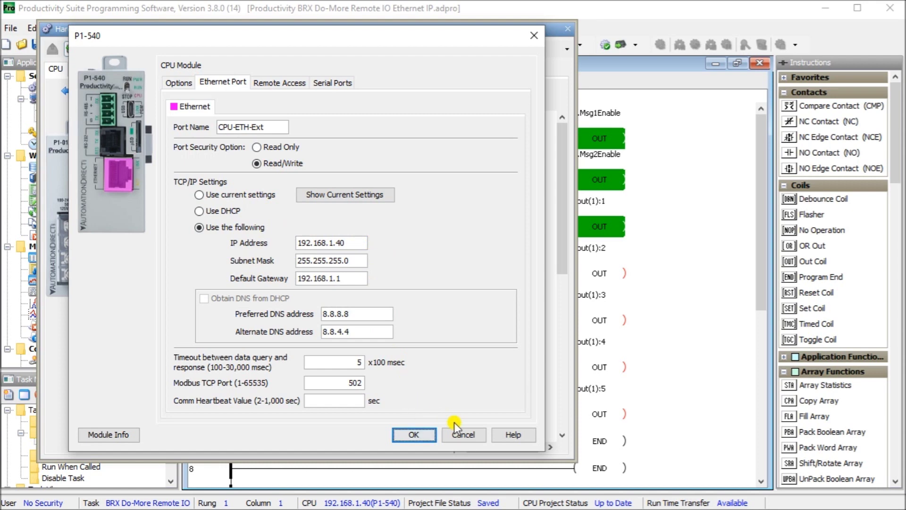
pyautogui.click(462, 433)
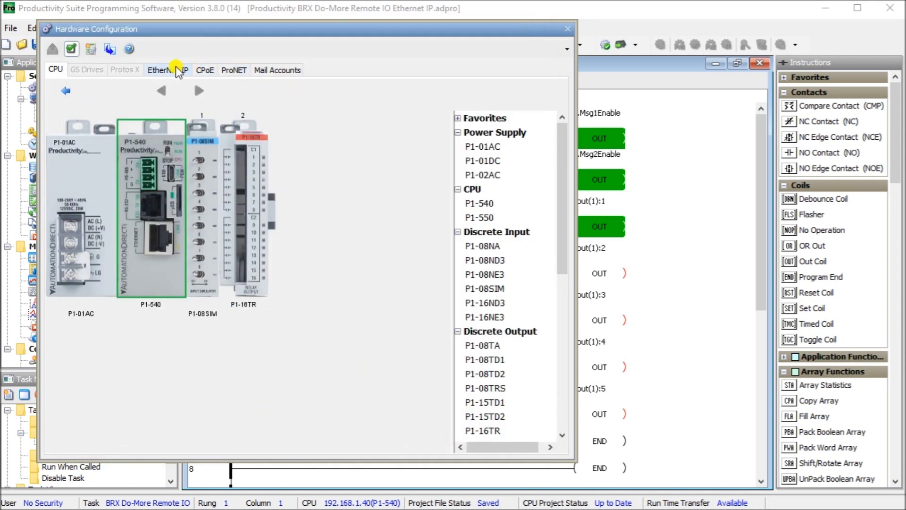
# Step: Open BRX_Scanner's EtherNet/IP client properties at 192.168.1.11 and bring the dialog fully on screen
pyautogui.click(163, 69)
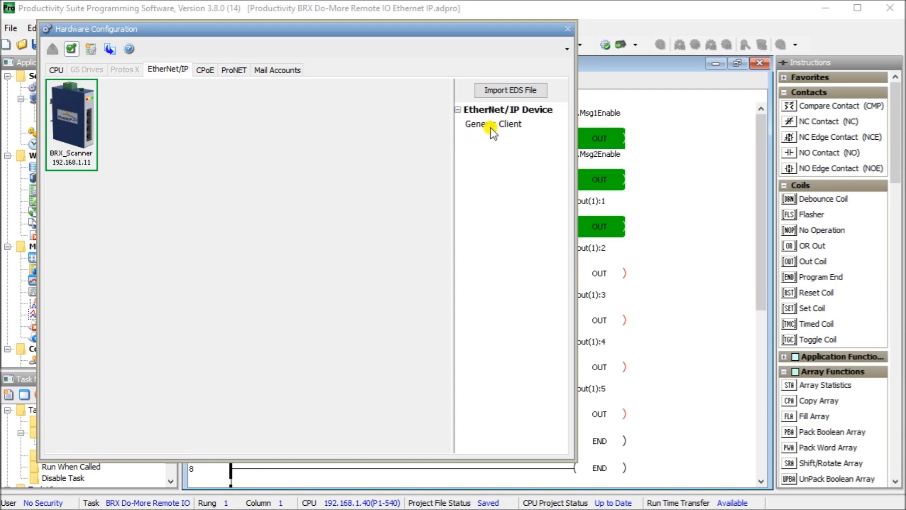
pyautogui.doubleClick(81, 125)
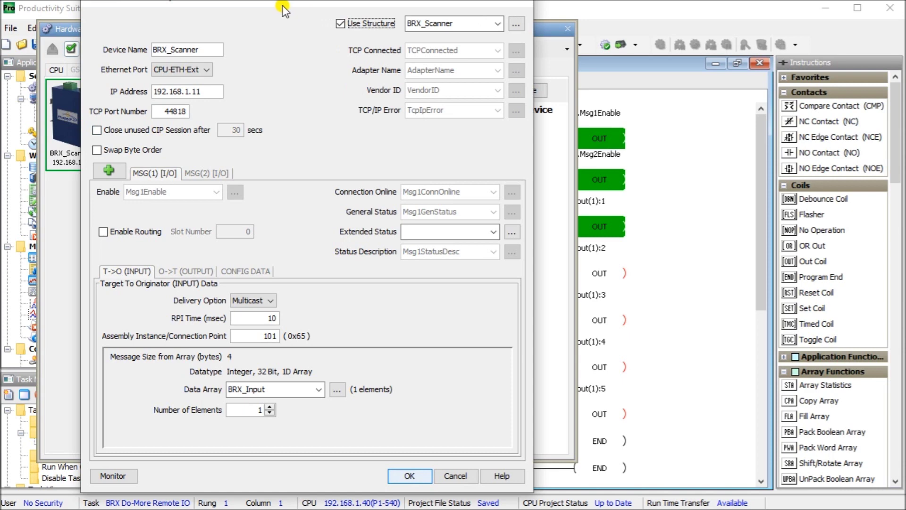
pyautogui.moveTo(282, 1); pyautogui.dragTo(246, 8)
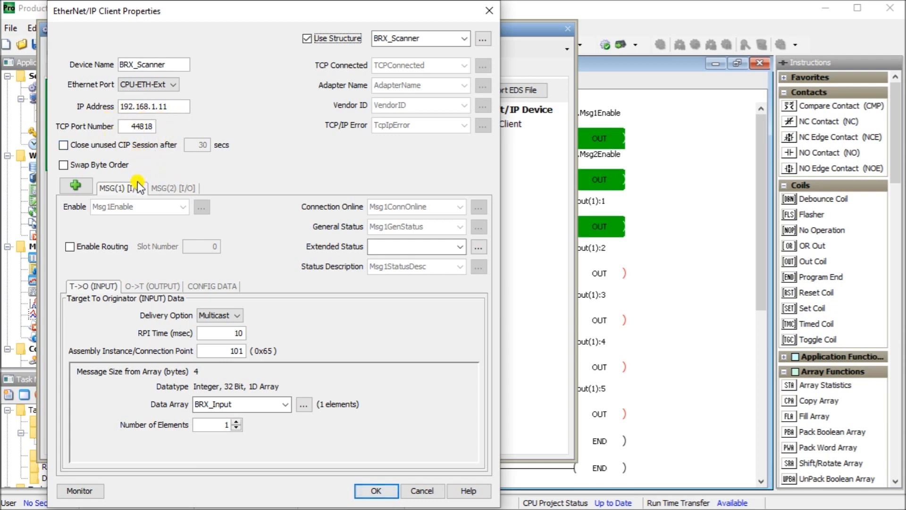
# Step: Show MSG(1)'s output side: BRX_Output sent to assembly instance 102 at 10 msec RPI
pyautogui.click(76, 188)
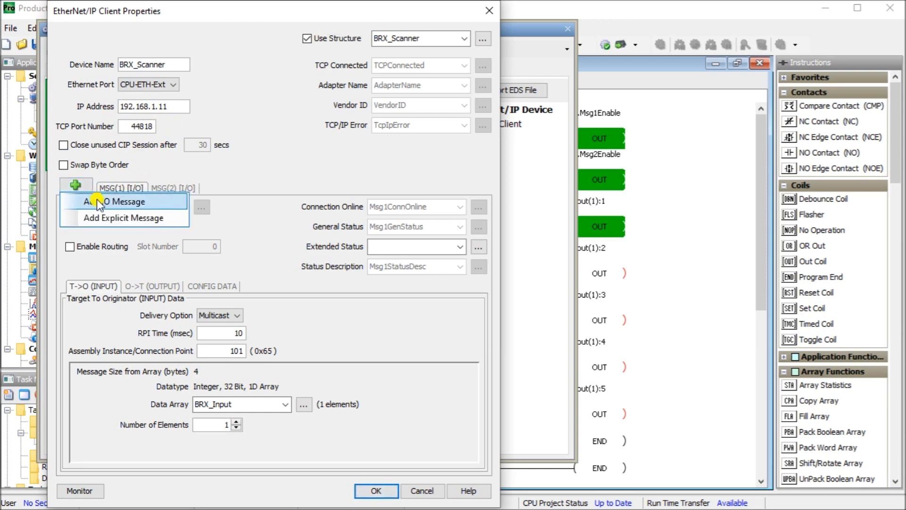
pyautogui.click(144, 172)
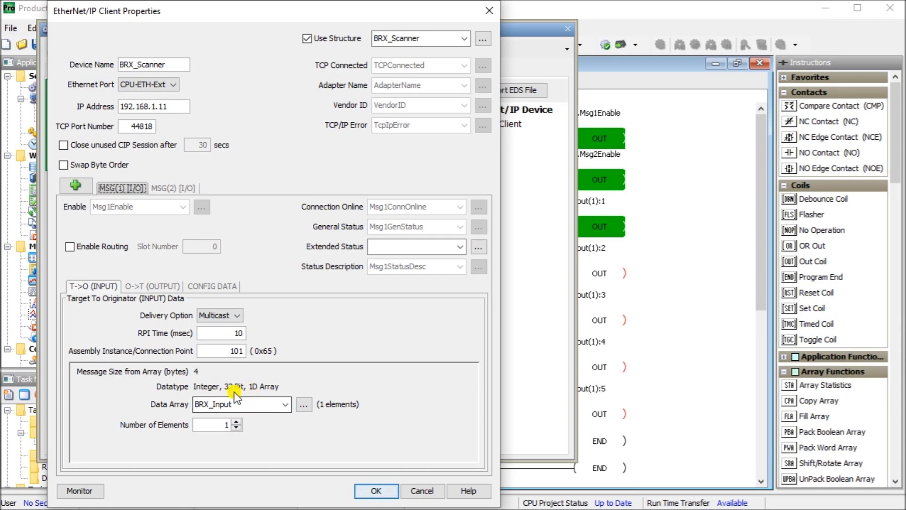
pyautogui.click(151, 285)
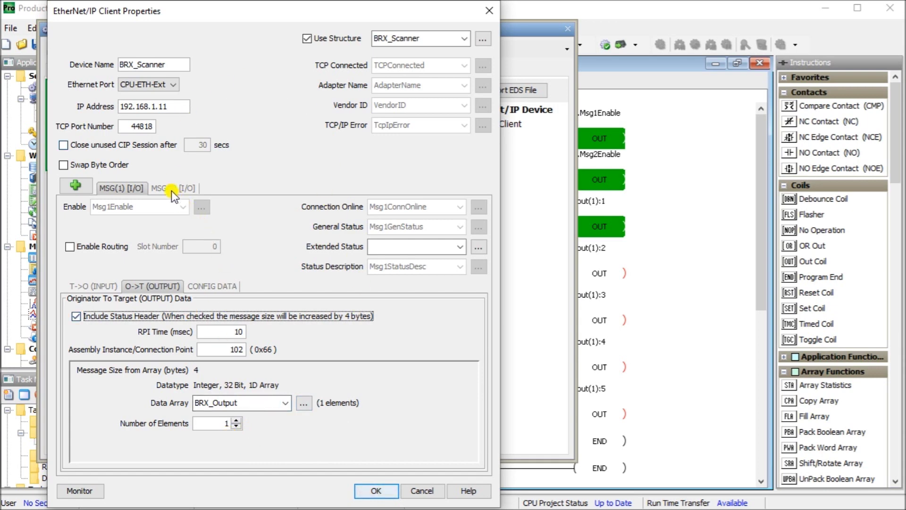
# Step: Display MSG(2)'s output data: four-element BRX_Analog_Output sent to assembly instance 104
pyautogui.click(77, 186)
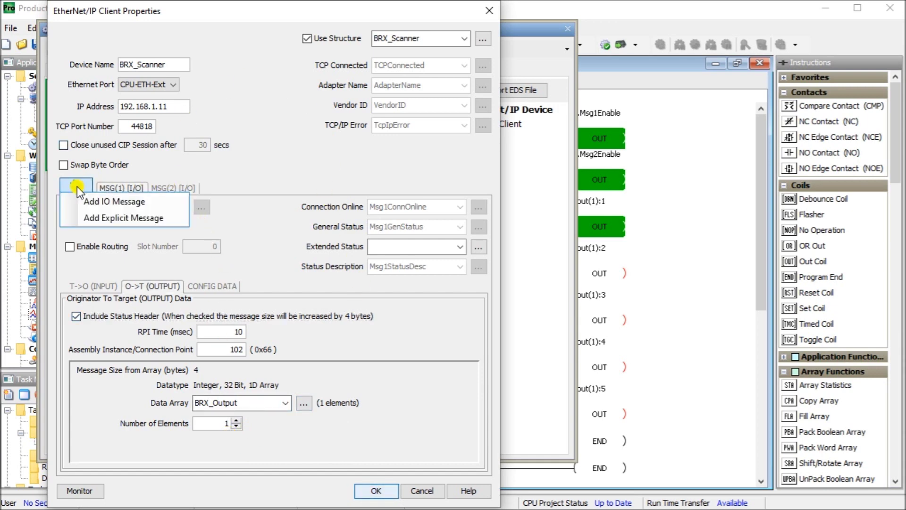
pyautogui.click(265, 173)
pyautogui.click(179, 187)
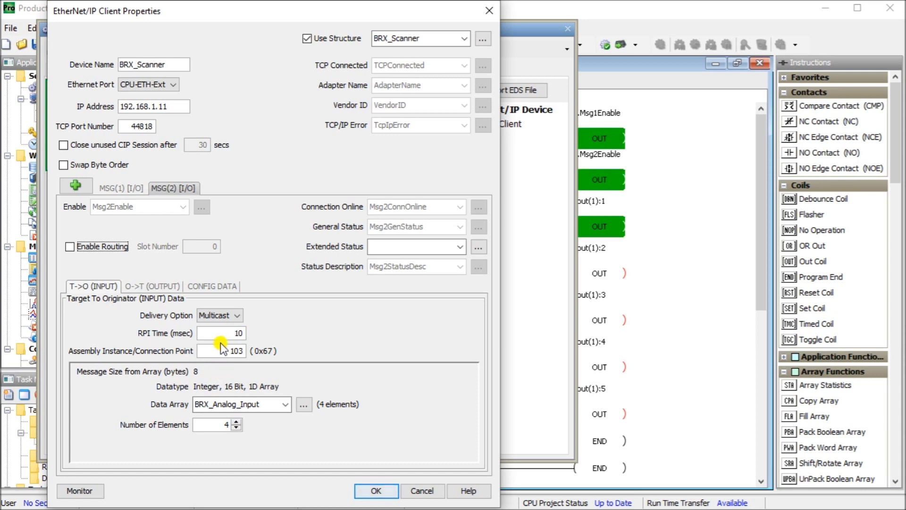
pyautogui.click(162, 286)
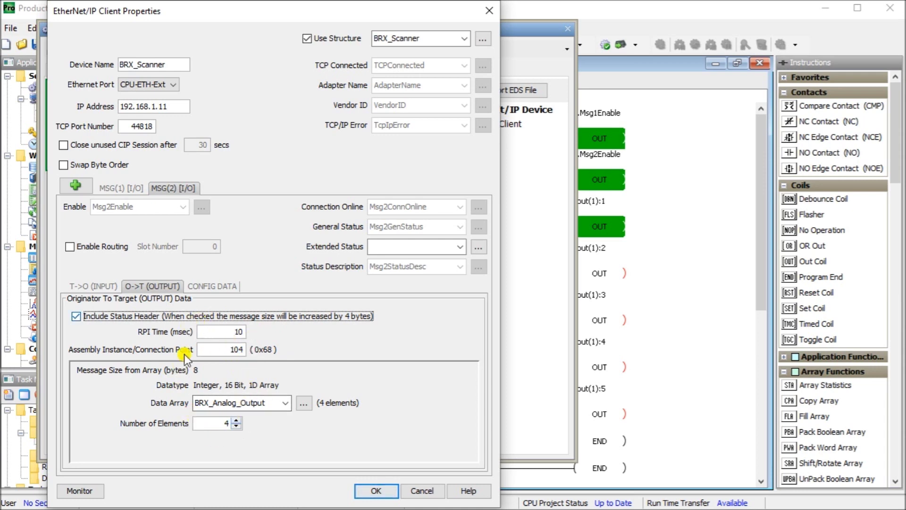
# Step: Check the disabled configuration data of MSG(2) and MSG(1), then cancel without saving
pyautogui.click(224, 286)
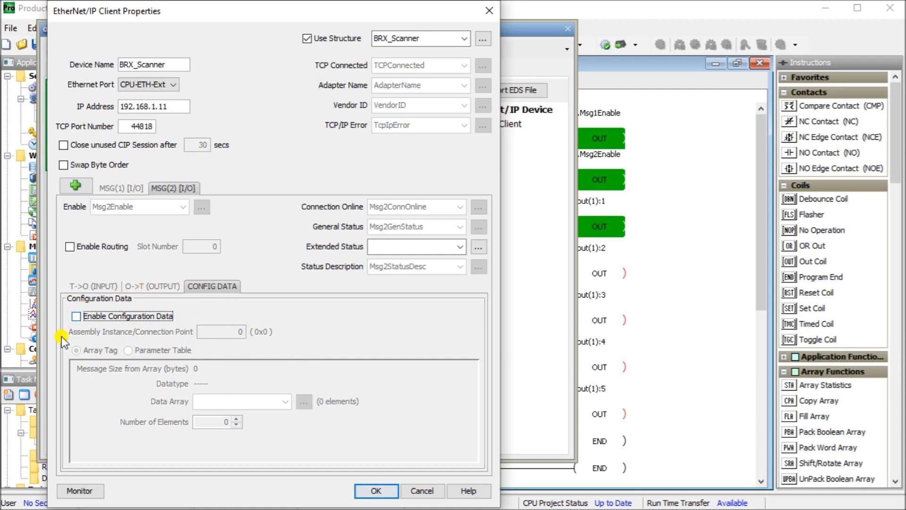
pyautogui.click(119, 187)
pyautogui.click(194, 284)
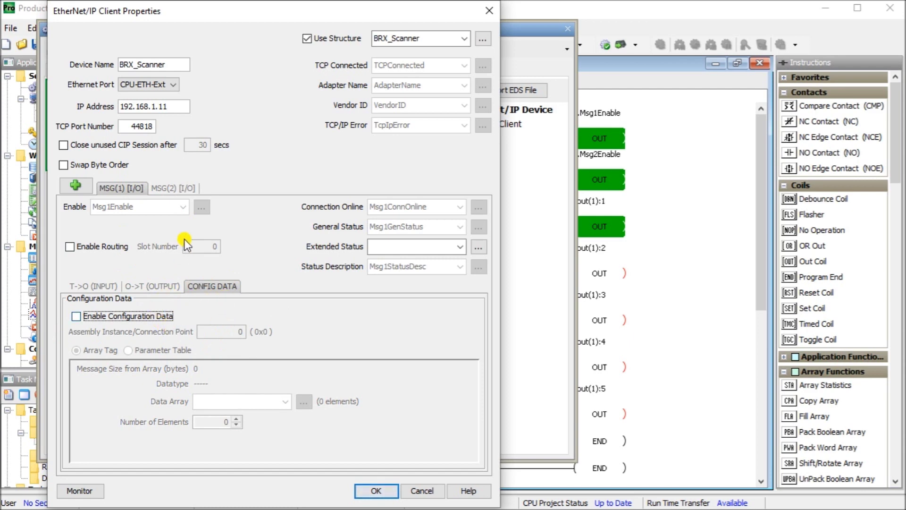
pyautogui.click(176, 188)
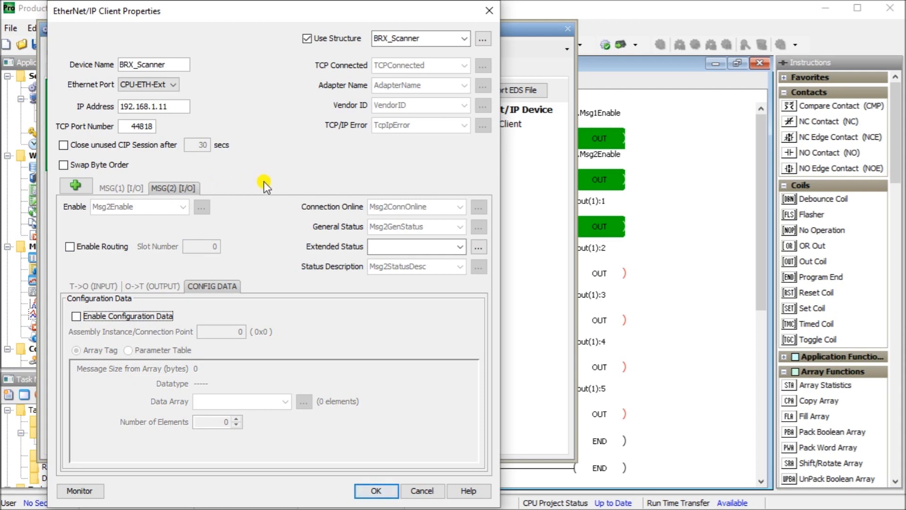
pyautogui.click(417, 491)
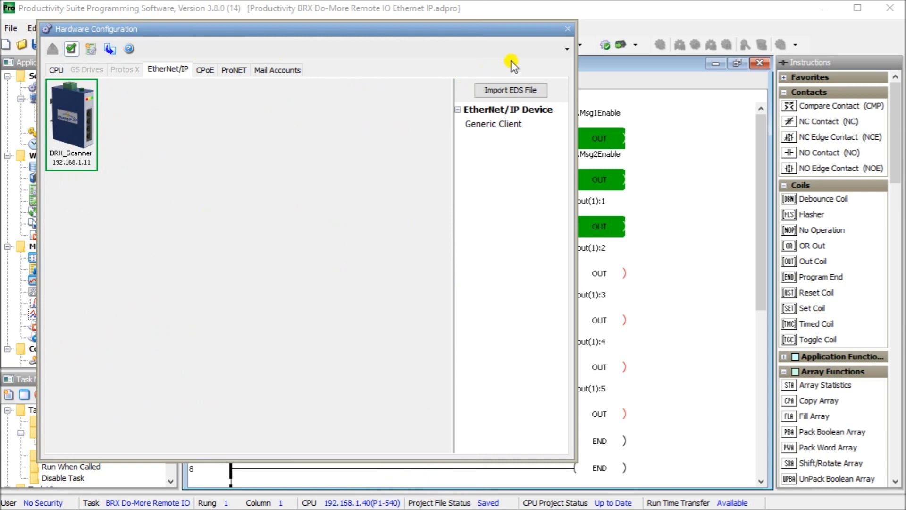
# Step: Close Hardware Configuration to return to the running BRX Do-More Remote IO ladder
pyautogui.click(567, 29)
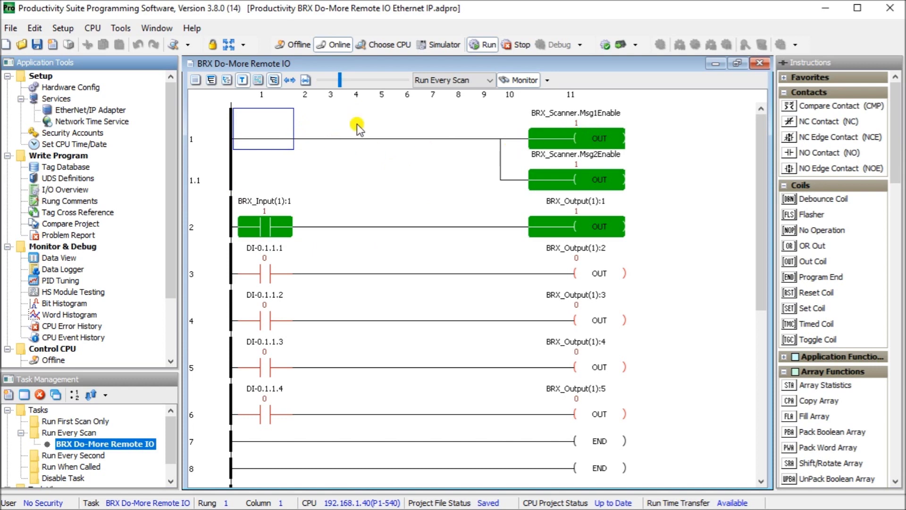
pyautogui.click(64, 28)
pyautogui.click(82, 41)
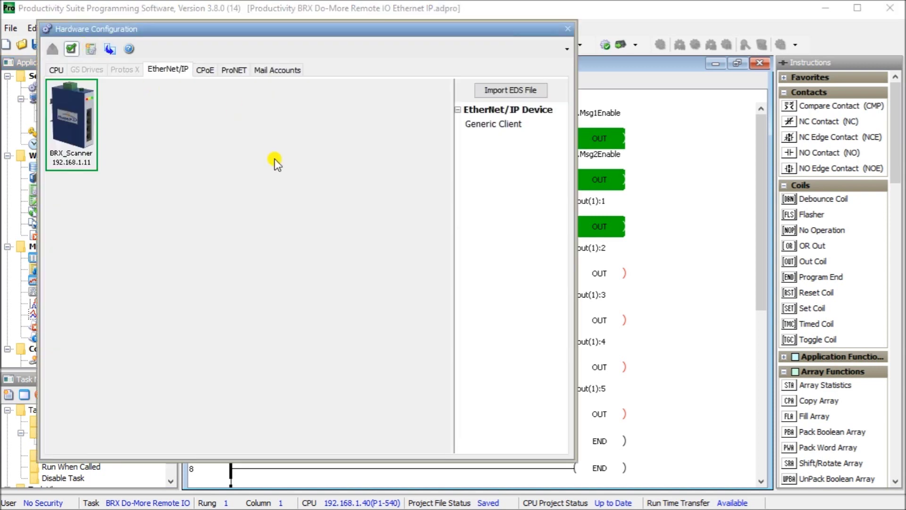
pyautogui.doubleClick(81, 131)
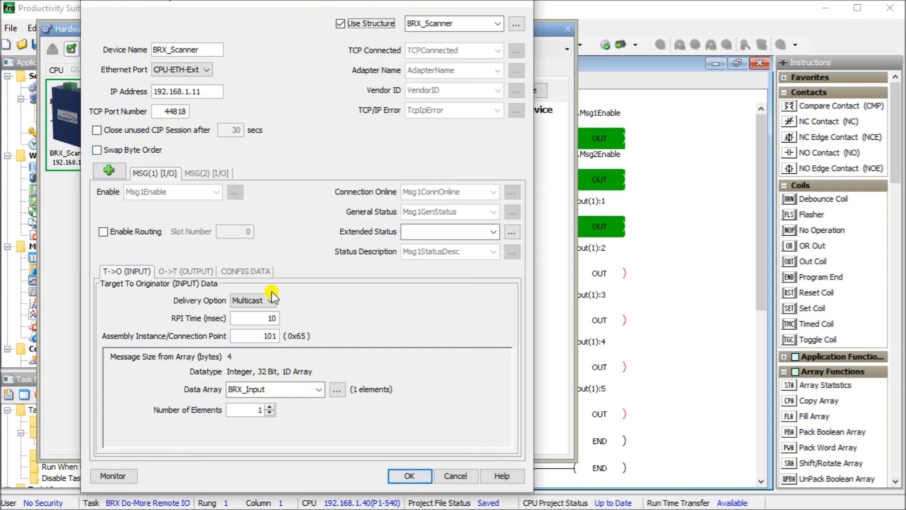
pyautogui.click(113, 475)
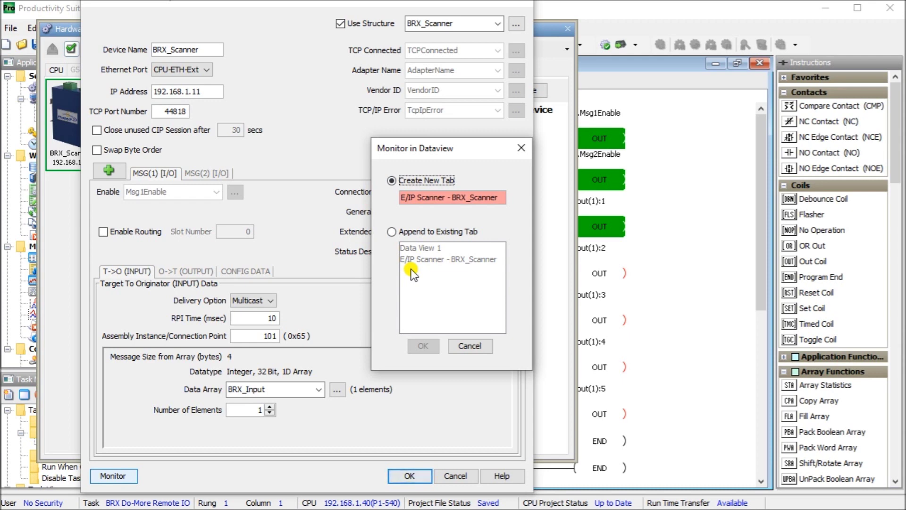
pyautogui.click(468, 346)
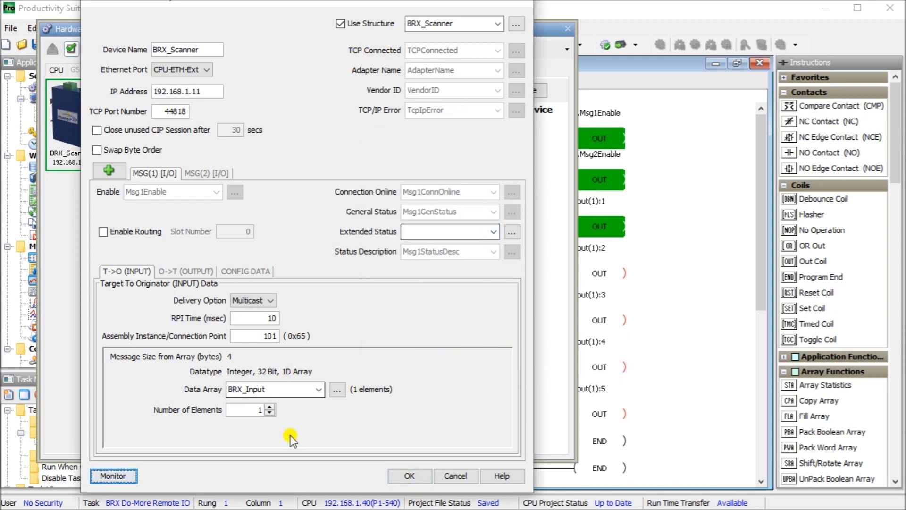
pyautogui.click(409, 475)
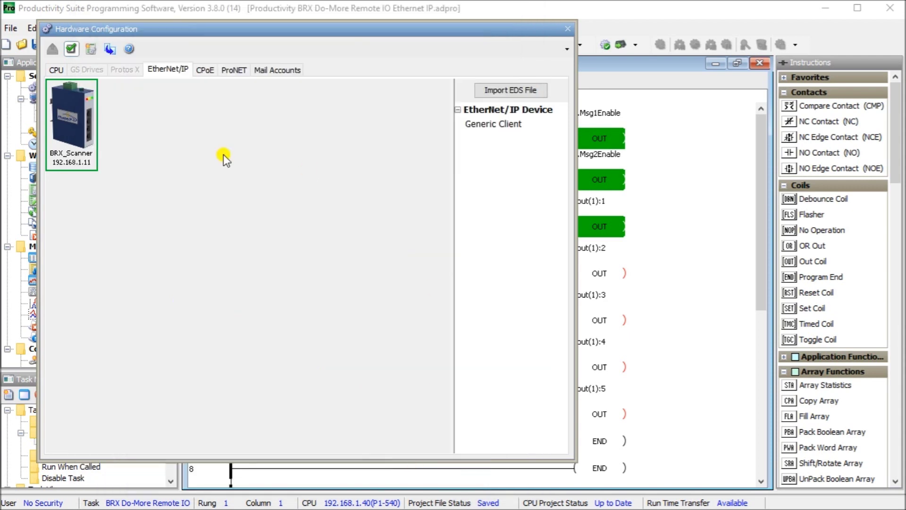
pyautogui.click(567, 29)
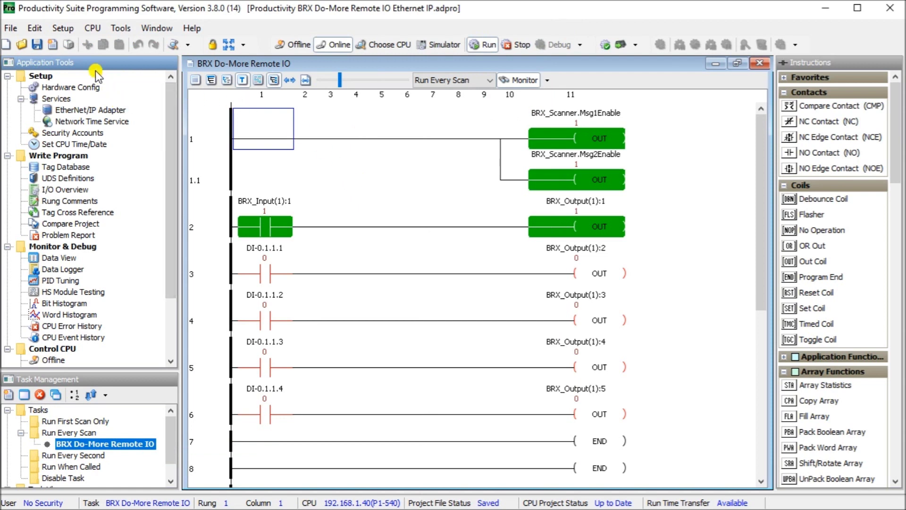
pyautogui.click(61, 31)
pyautogui.moveTo(103, 30)
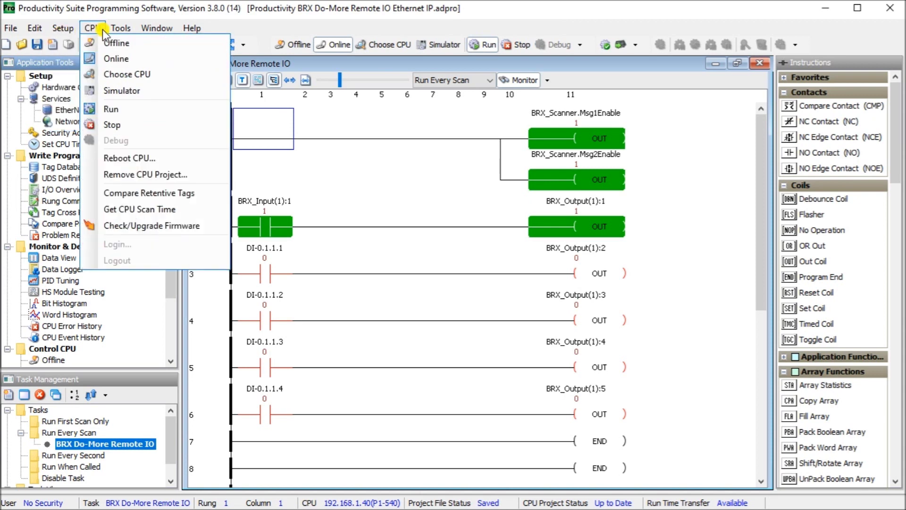
pyautogui.click(148, 208)
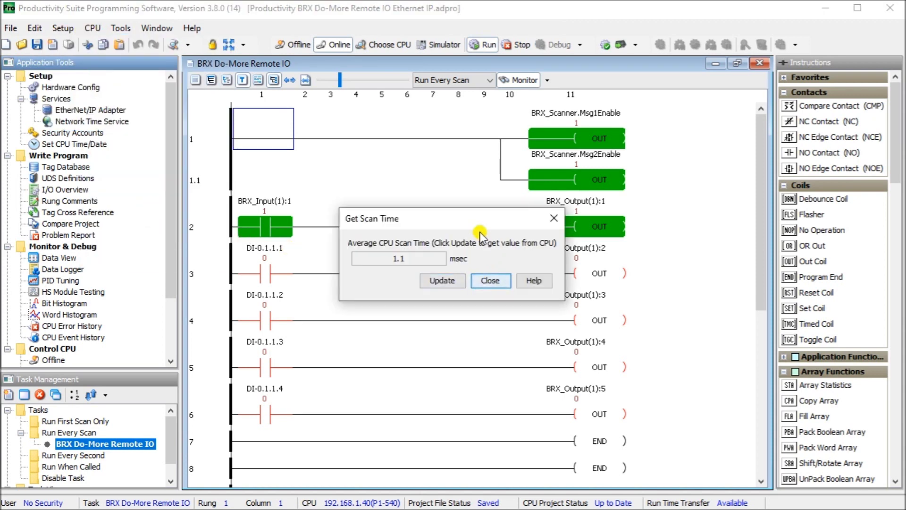
pyautogui.moveTo(475, 222); pyautogui.dragTo(313, 174)
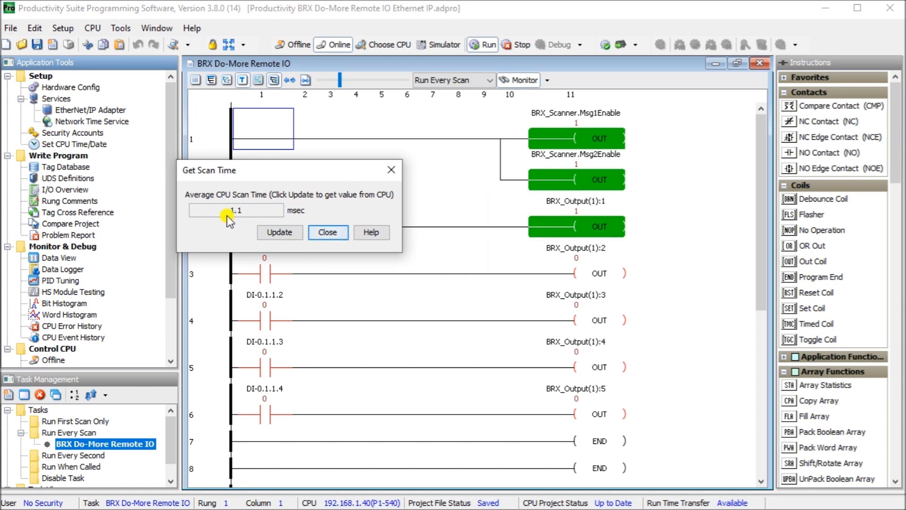
pyautogui.click(323, 232)
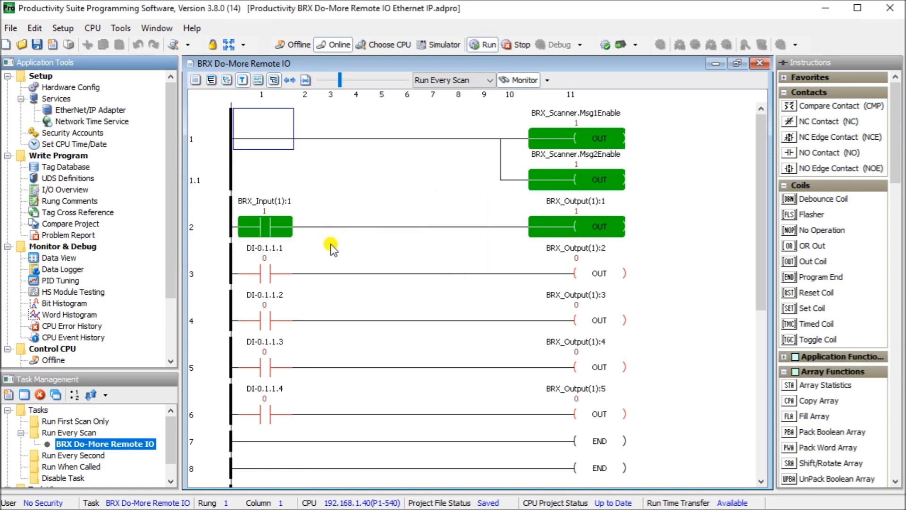